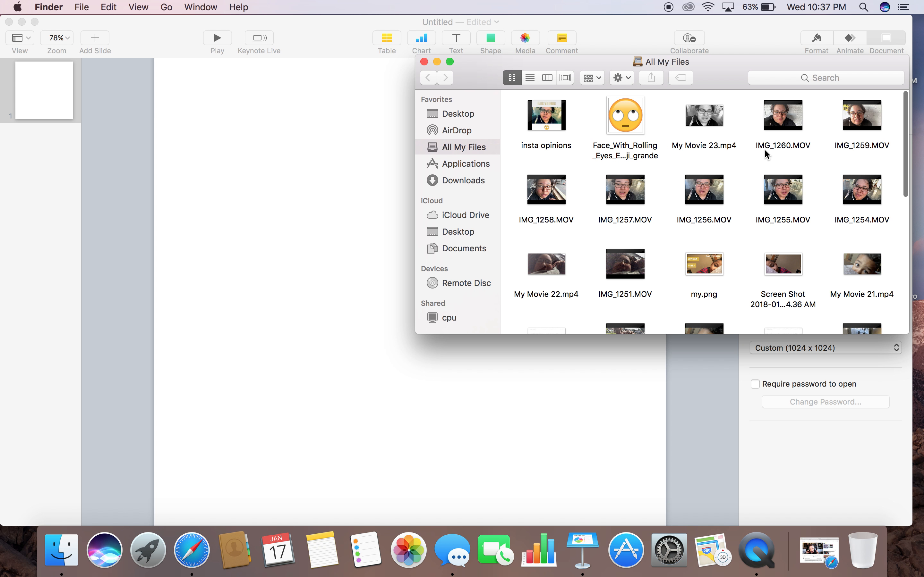
Place My Movie 23.mp4 on the blank slide and align it with the slide's side edges
mouse_move(715, 129)
drag(714, 129, 410, 103)
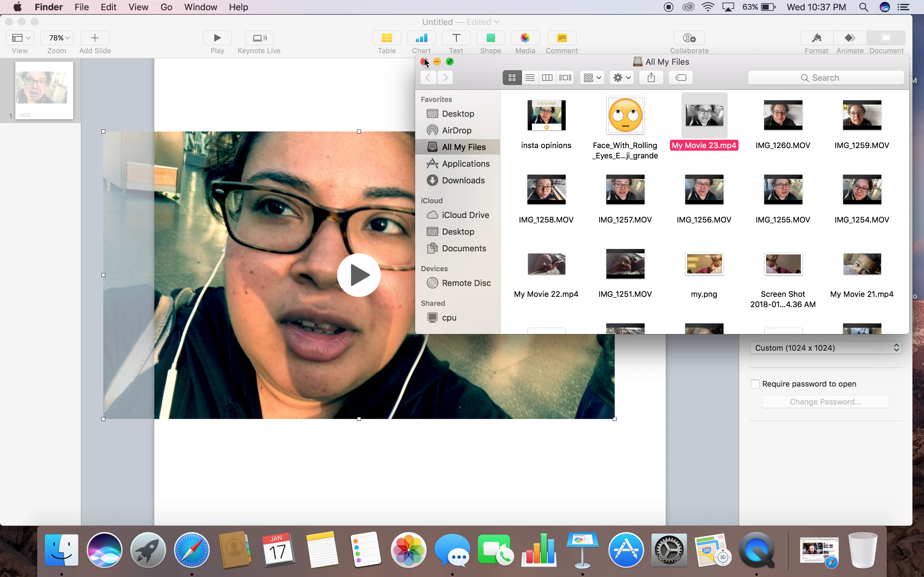
click(423, 62)
drag(462, 272, 514, 297)
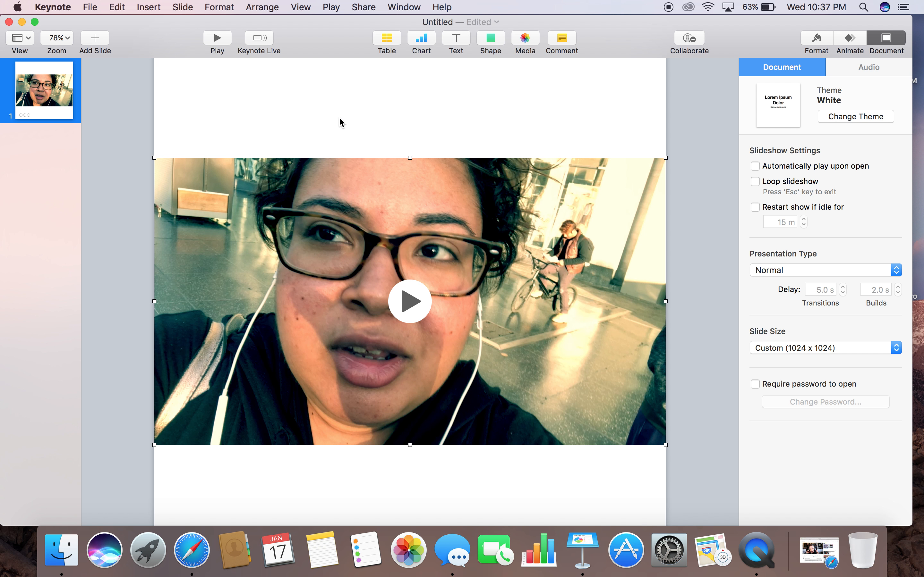
scroll(366, 394, up, 2)
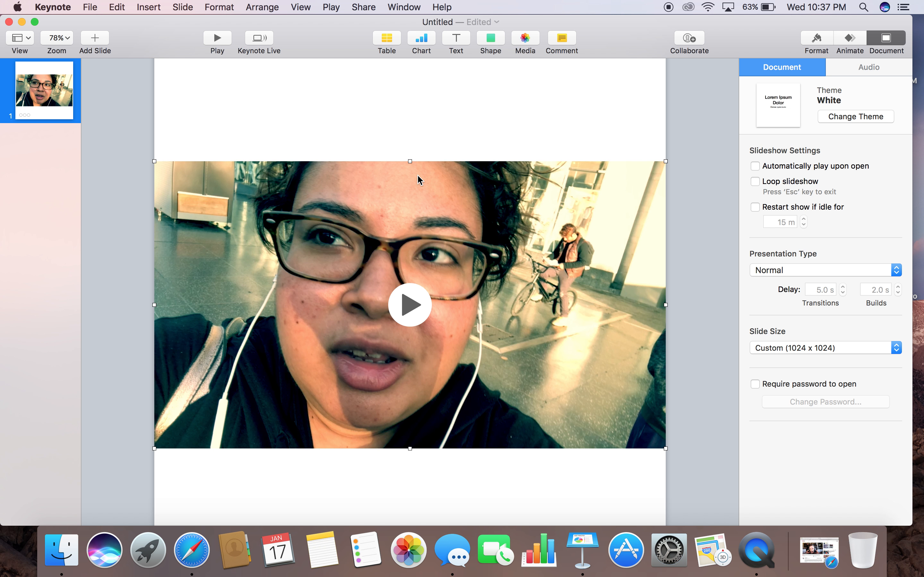
Try the movie at a larger size, then scale it back to the slide's width and centre it on the slide
drag(410, 161, 412, 58)
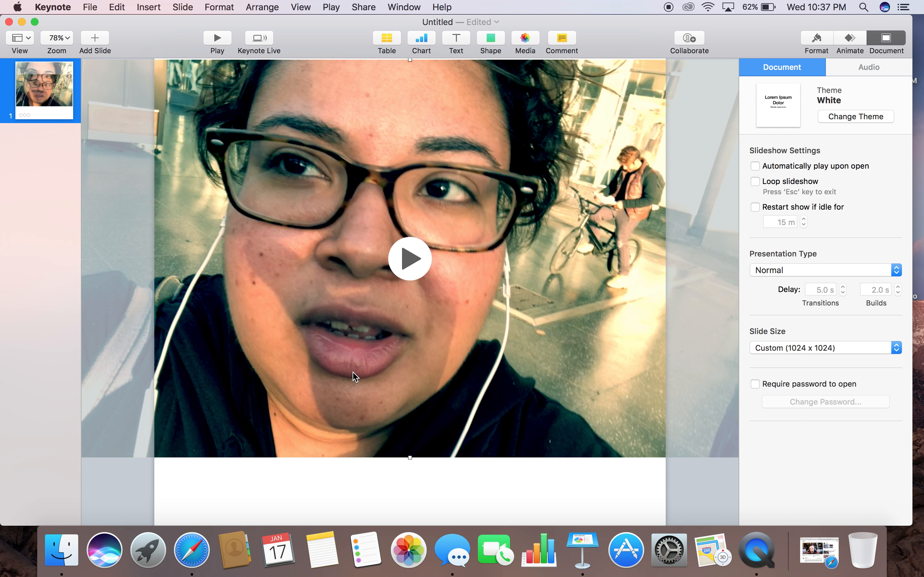
drag(411, 458, 386, 398)
drag(509, 203, 511, 258)
drag(408, 114, 423, 166)
mouse_move(491, 248)
mouse_down()
mouse_move(483, 243)
mouse_move(492, 250)
mouse_up()
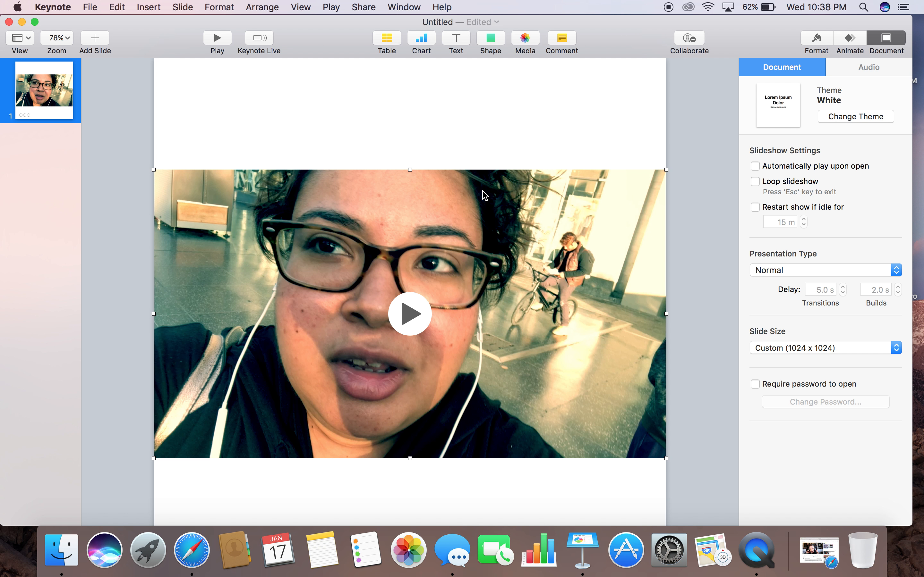
drag(410, 169, 410, 171)
mouse_move(454, 263)
mouse_down()
mouse_move(454, 244)
mouse_move(454, 262)
mouse_up()
Add a text box to the slide and set its font to Golden Youth Caps
click(457, 45)
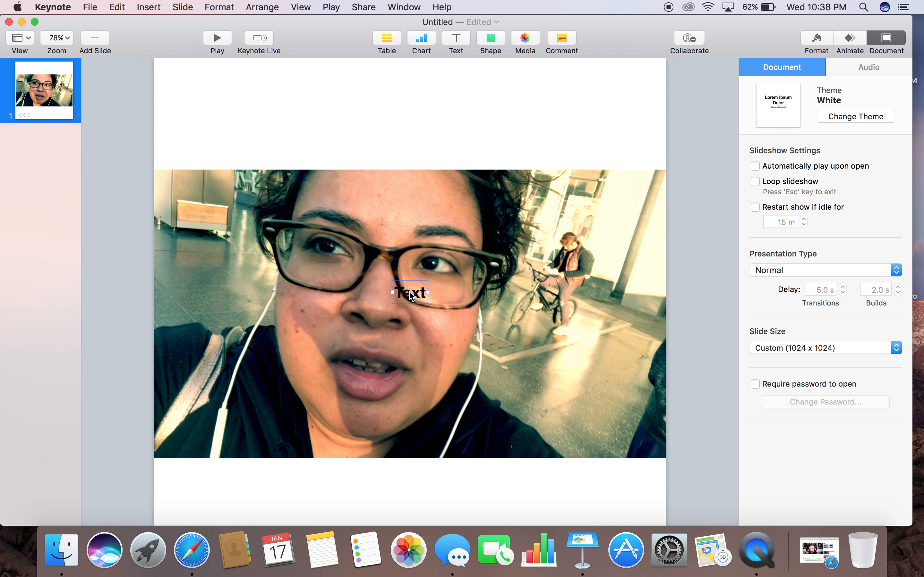
click(817, 40)
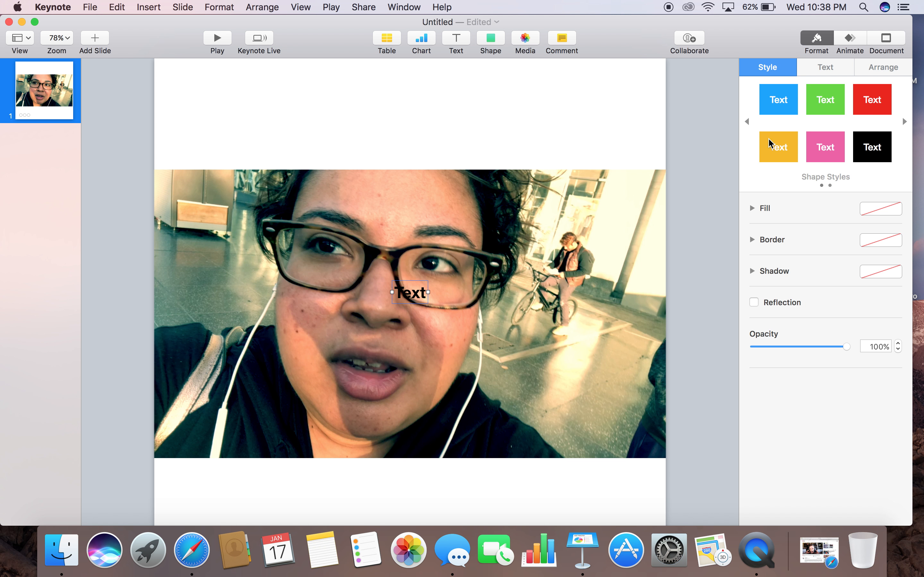
click(836, 69)
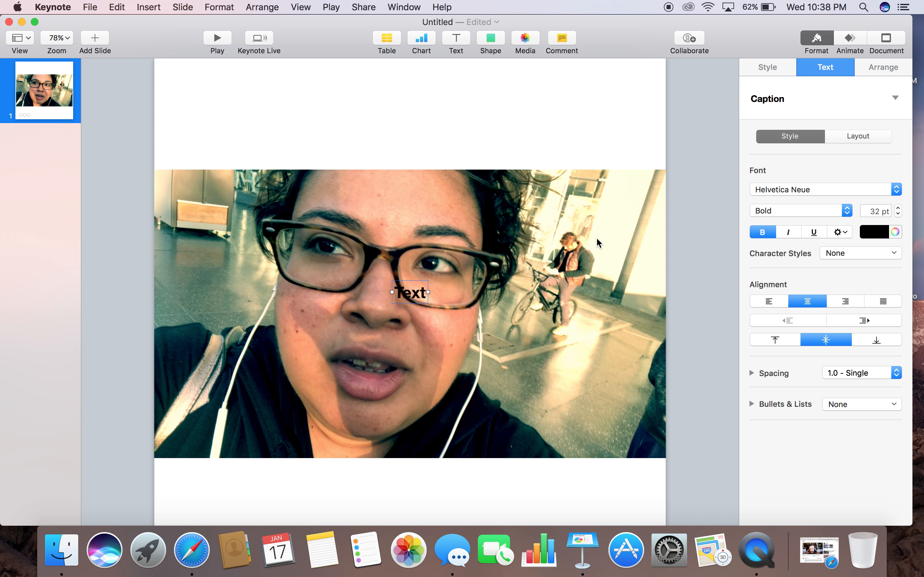
click(821, 192)
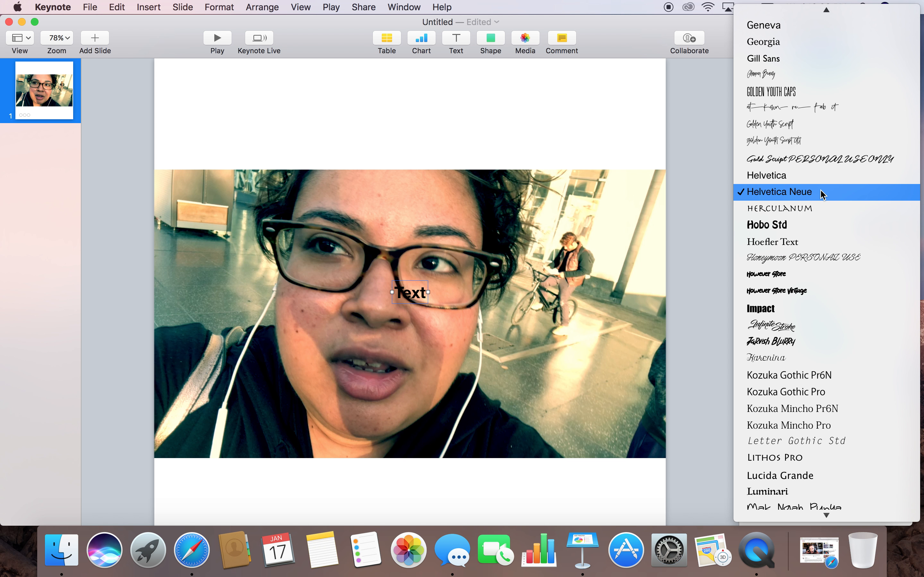
click(793, 98)
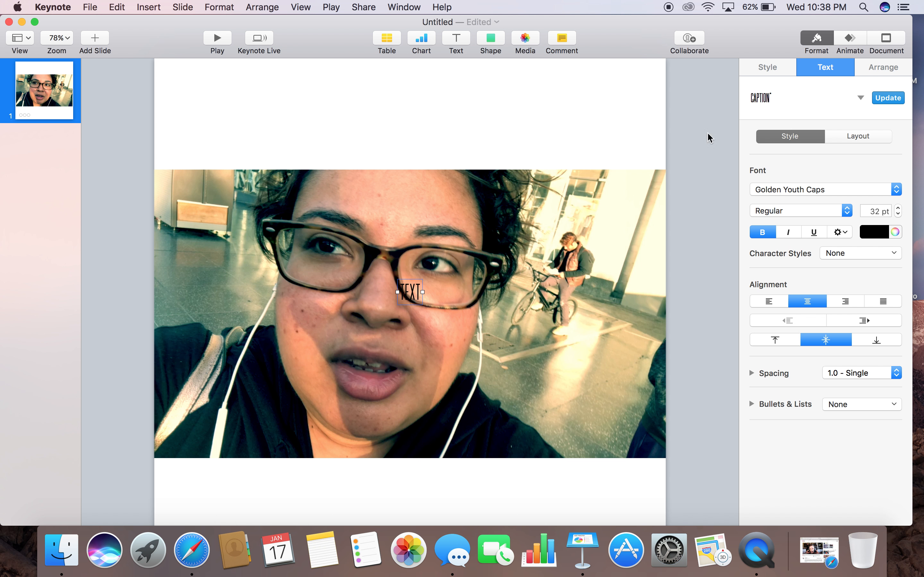
Replace the placeholder in the text box with "DEALING WITH OPINIONS"
double_click(416, 291)
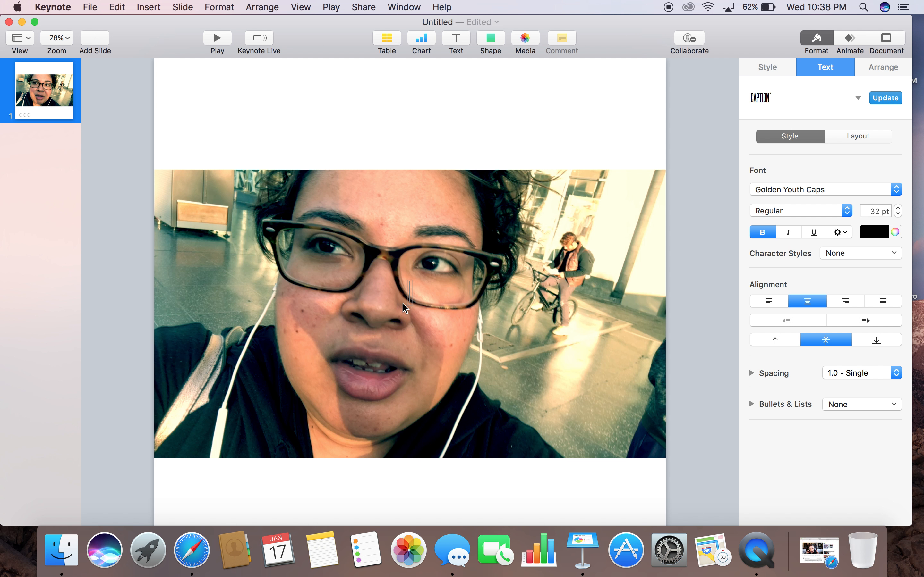
text(DEALING)
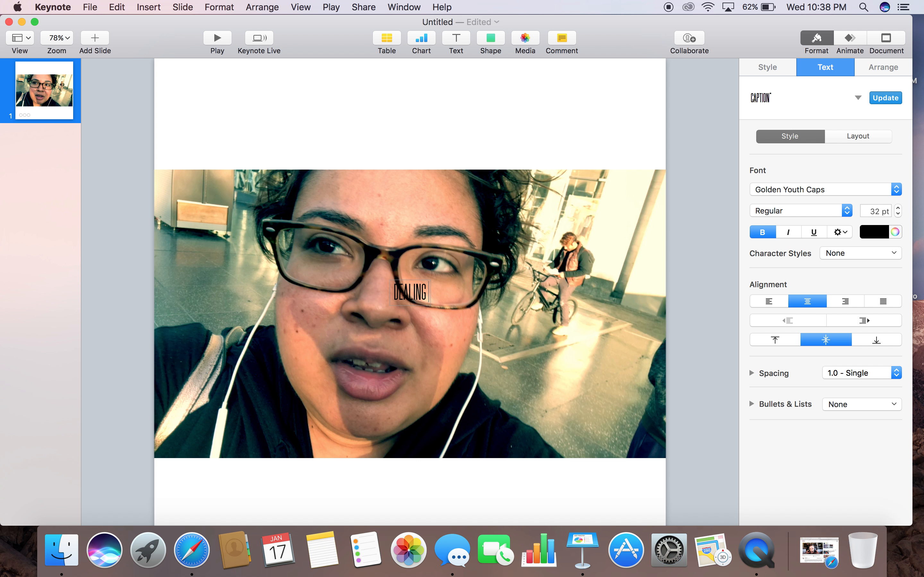
text( WITH)
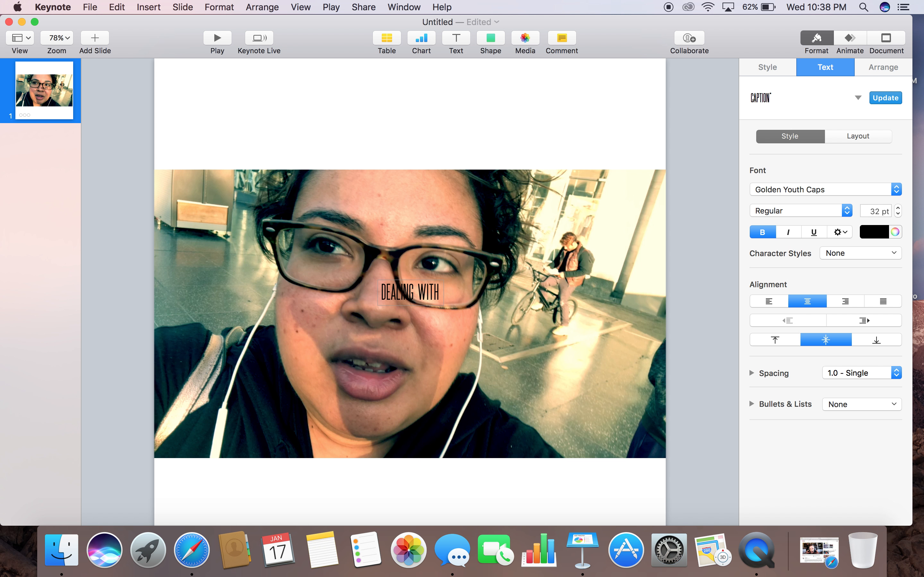
text( OPIN)
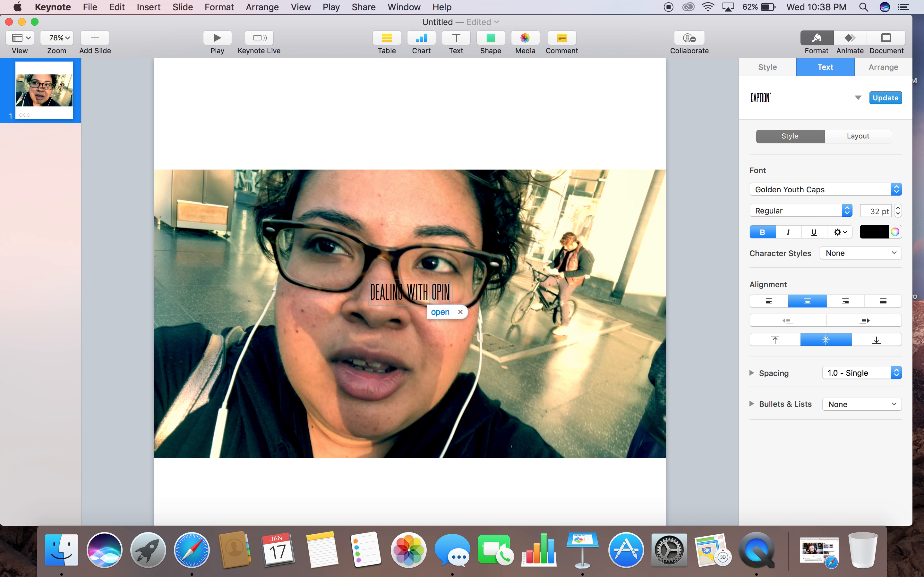
text(IONS)
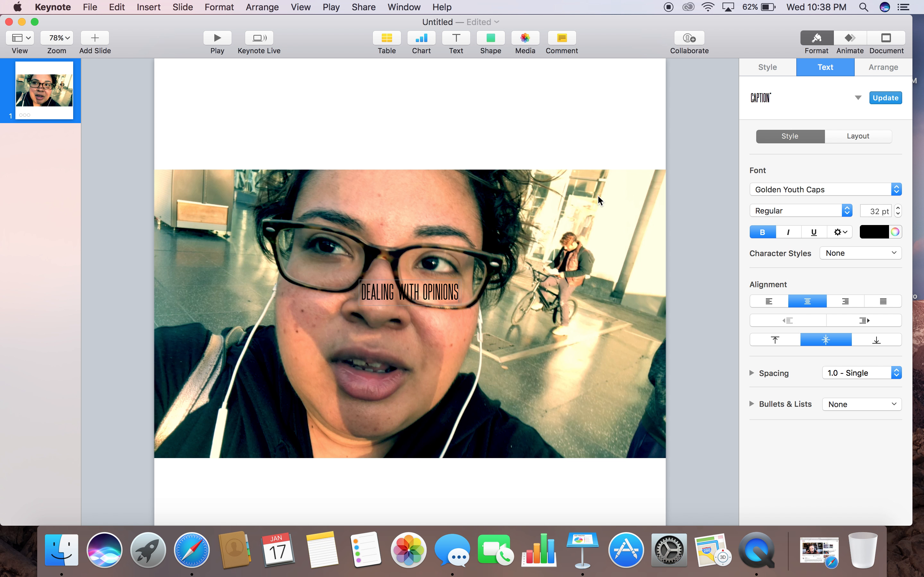
click(898, 215)
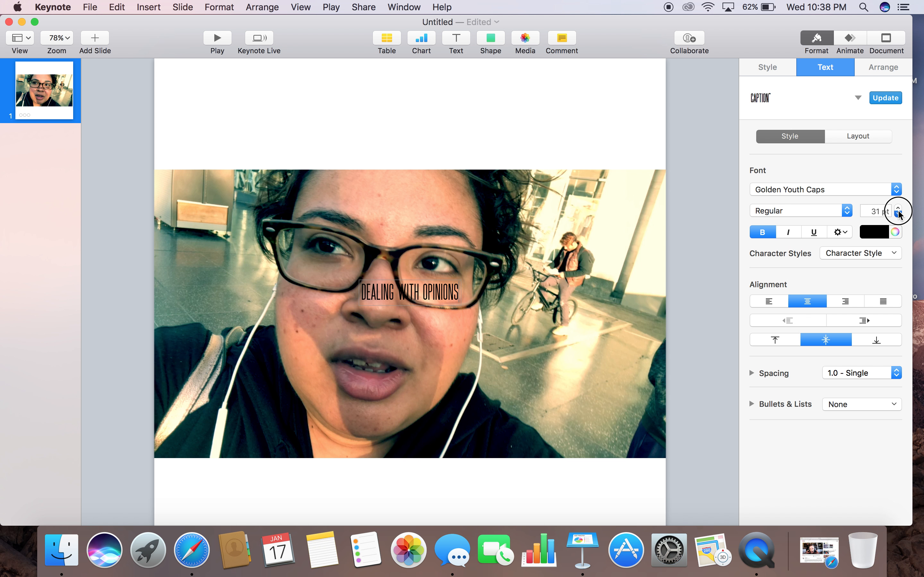
click(898, 208)
click(898, 208)
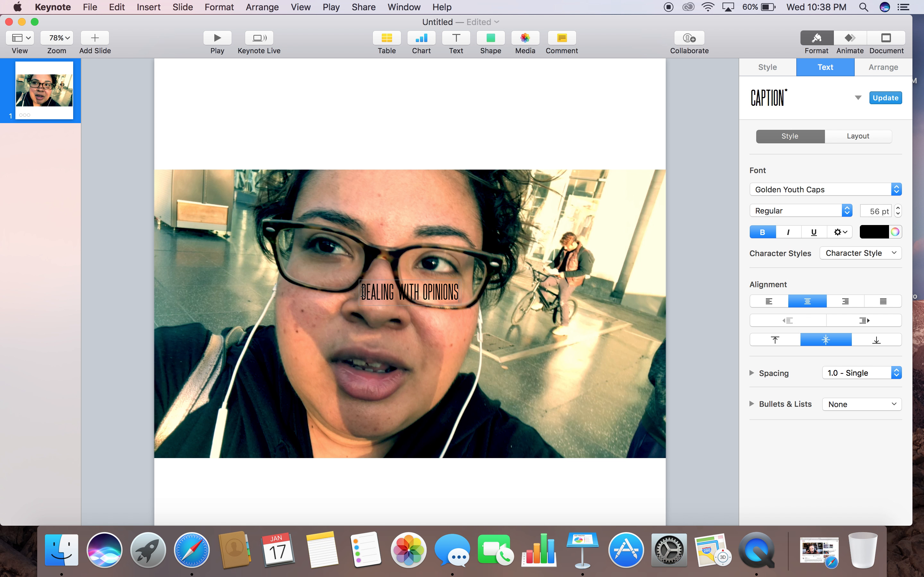
Set the font size of the whole "DEALING WITH OPINIONS" title to 79 pt
drag(363, 292, 466, 292)
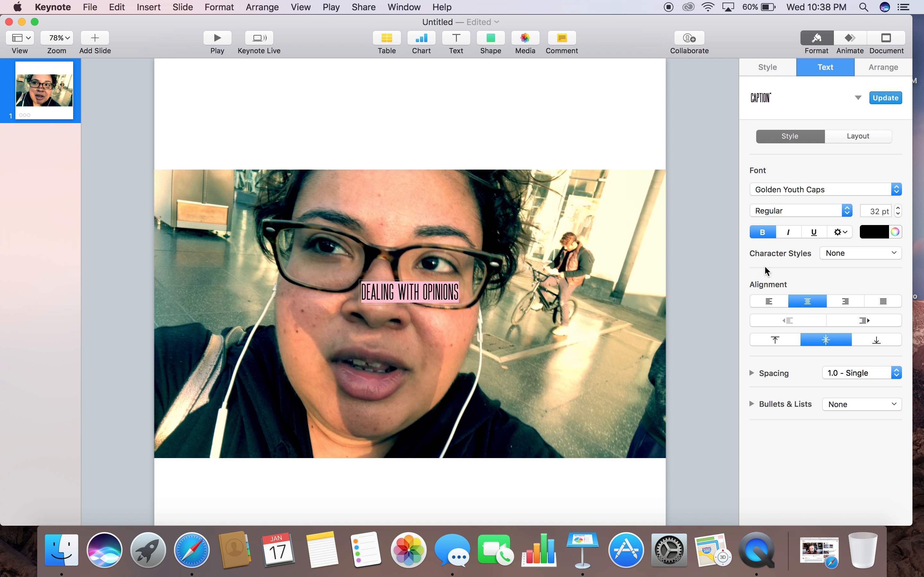
click(898, 208)
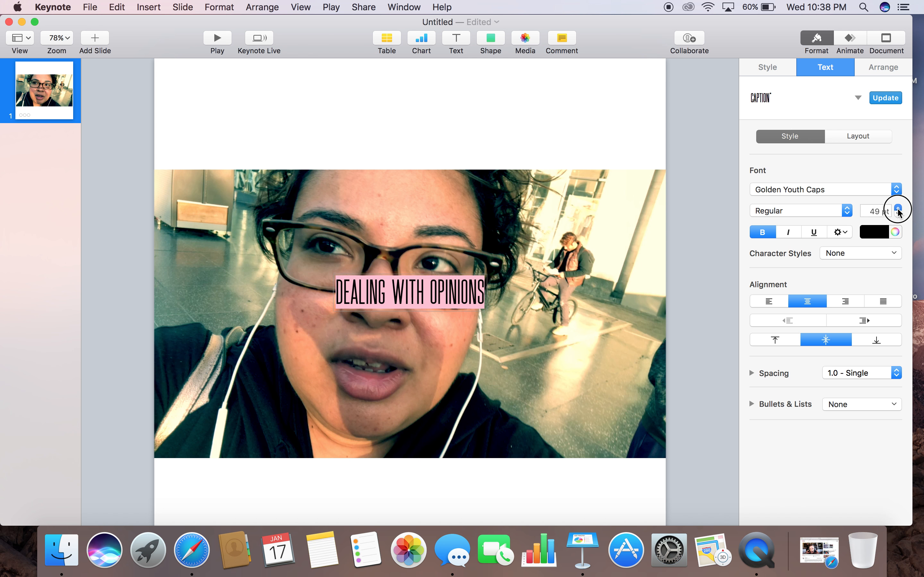
click(898, 209)
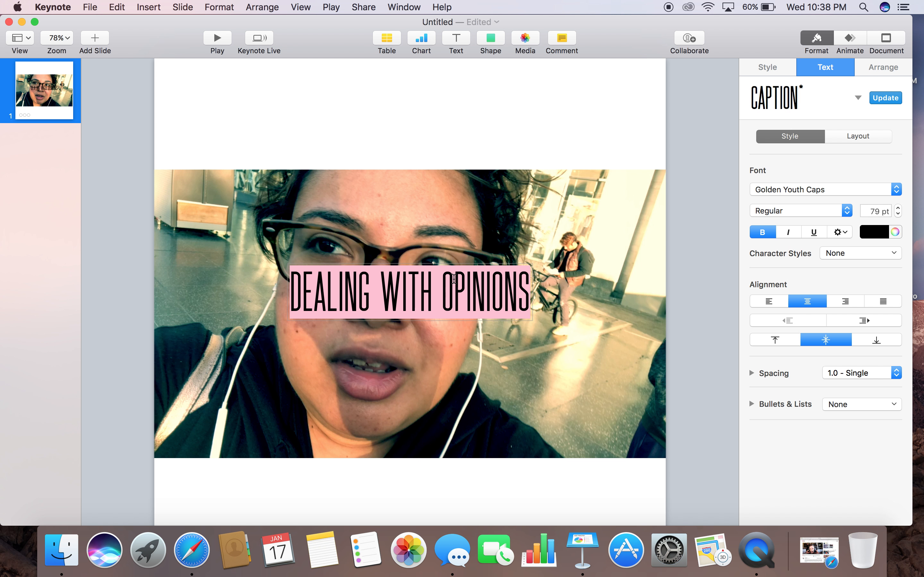
Enlarge the word "OPINIONS" to 123 pt and move the title into the white band above the video
drag(442, 306, 542, 297)
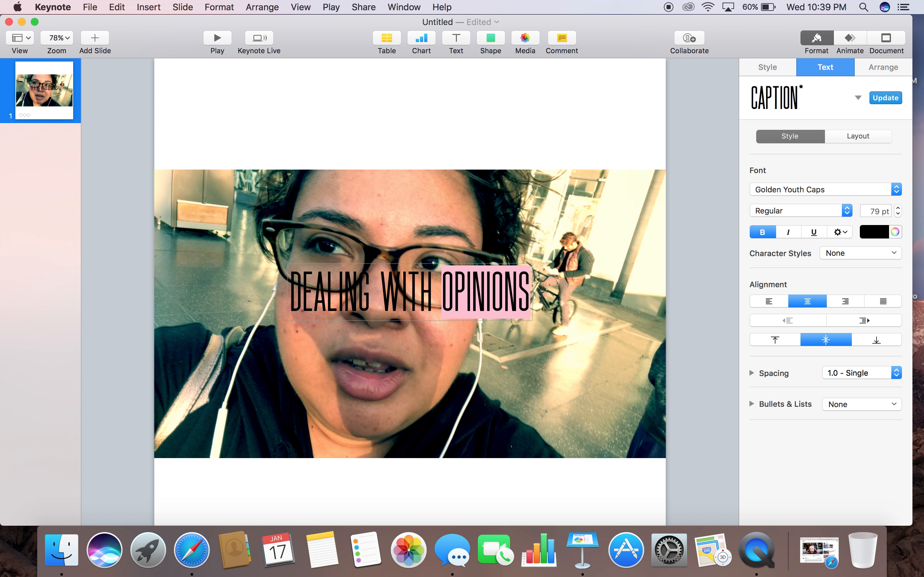
click(899, 208)
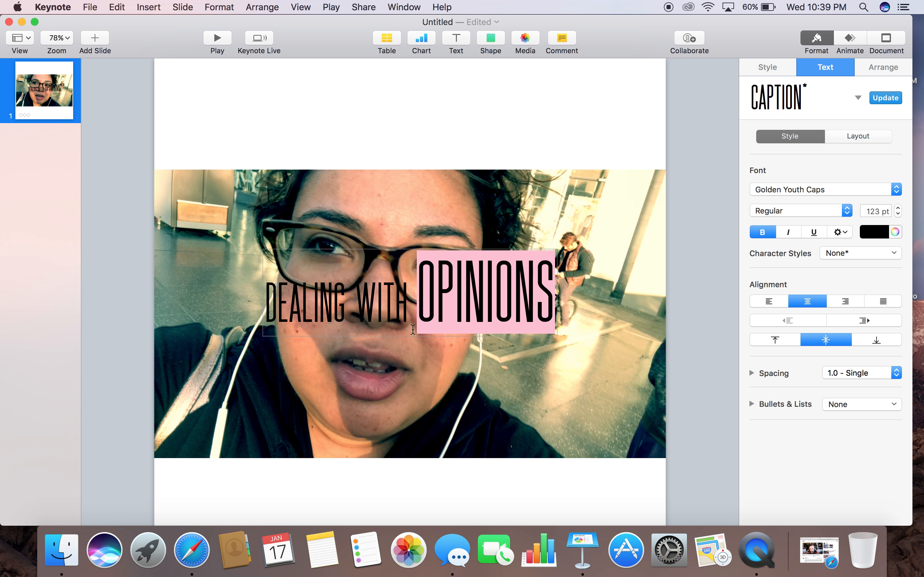
click(437, 353)
click(449, 295)
drag(449, 295, 436, 116)
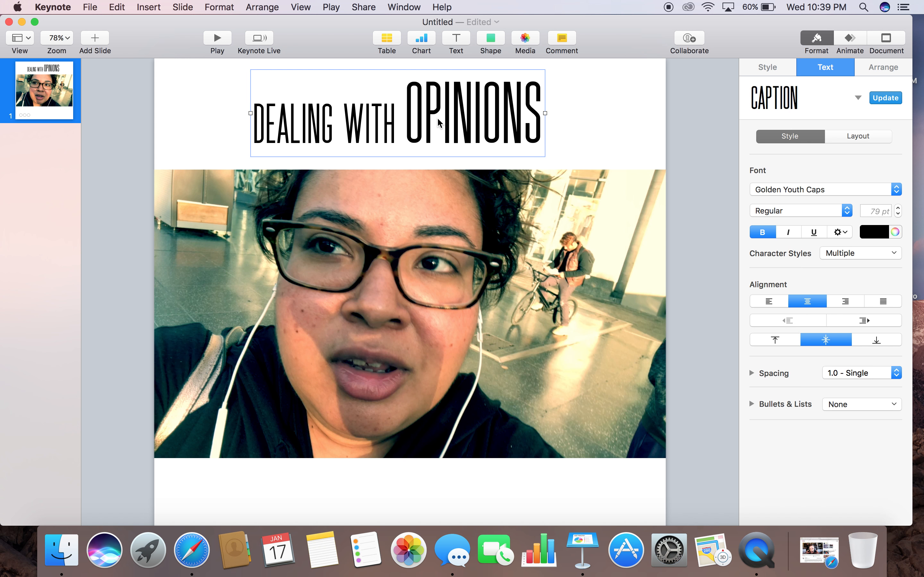
Colour the title text with the Strawberry pencil colour
click(895, 232)
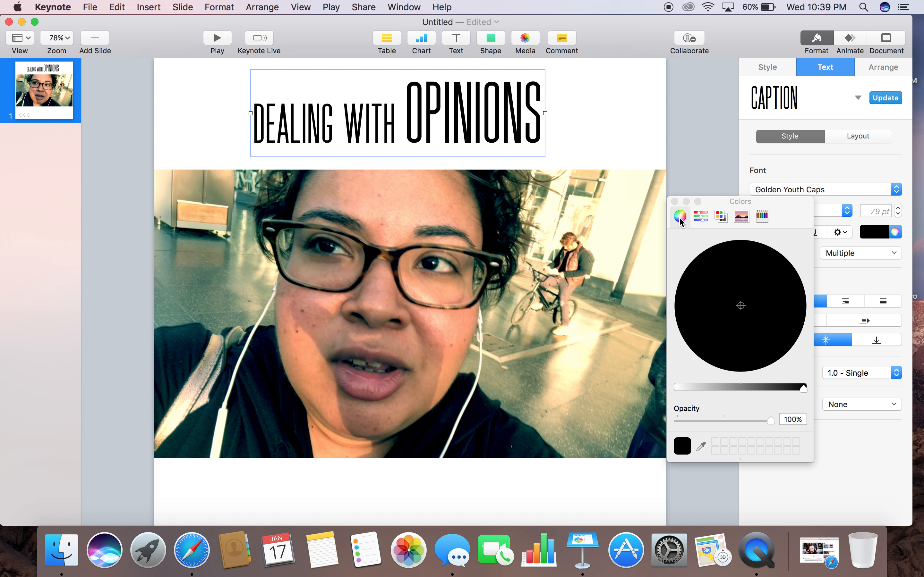
click(762, 216)
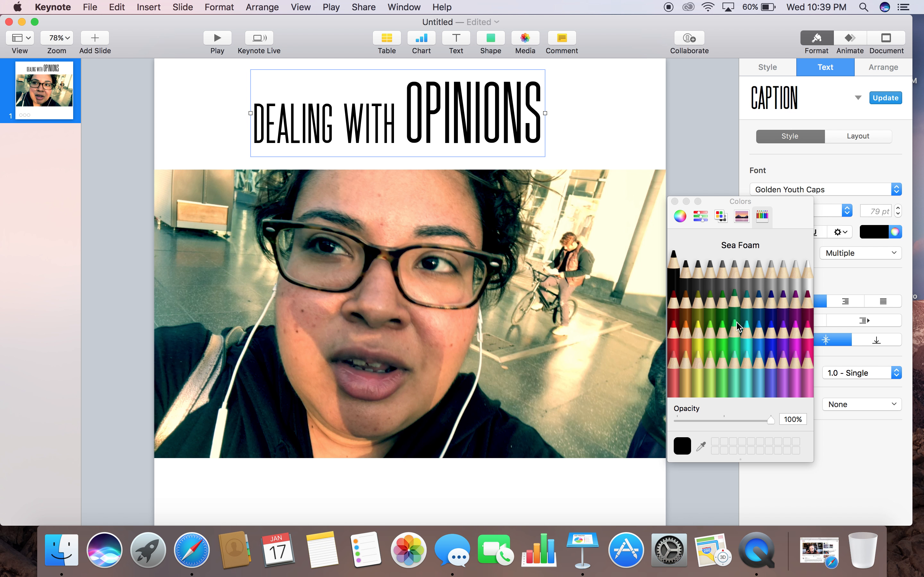
click(685, 368)
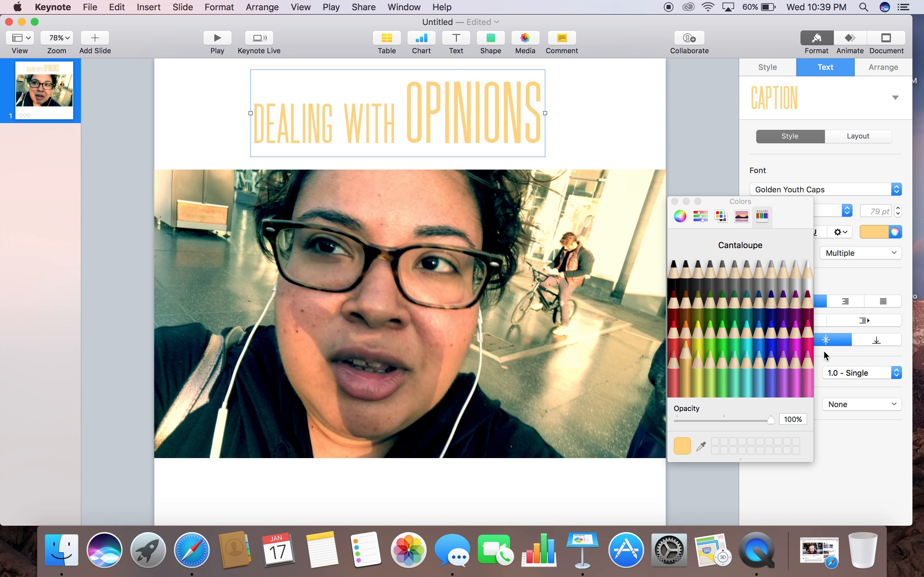
click(808, 336)
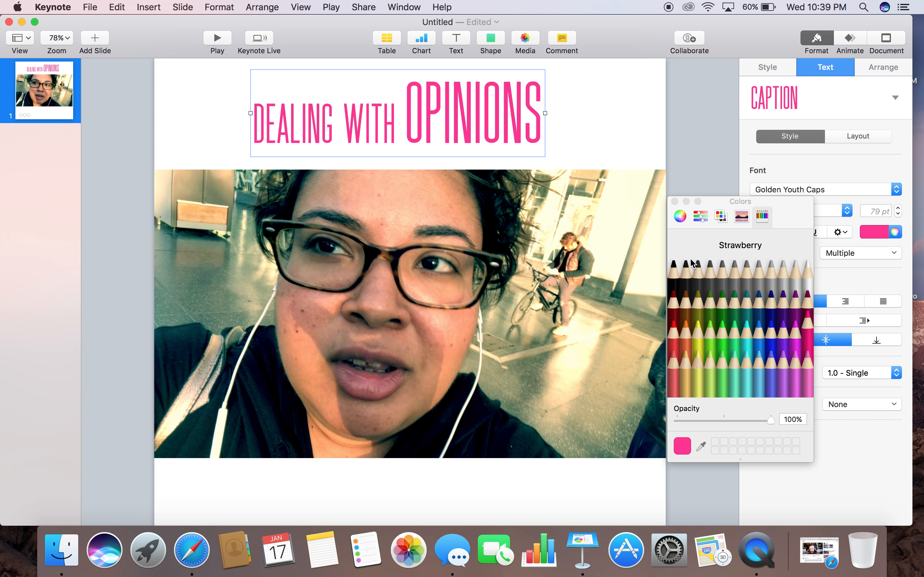
click(680, 216)
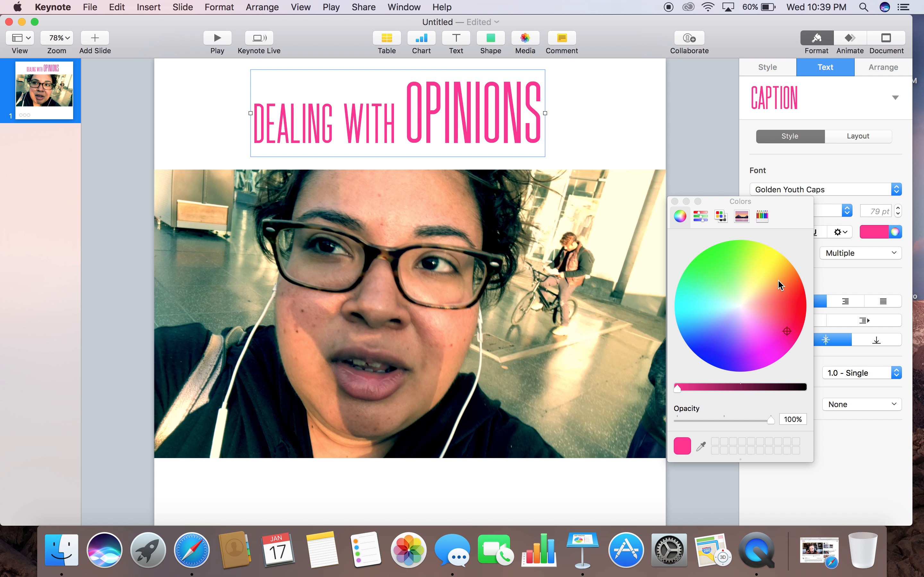
click(675, 201)
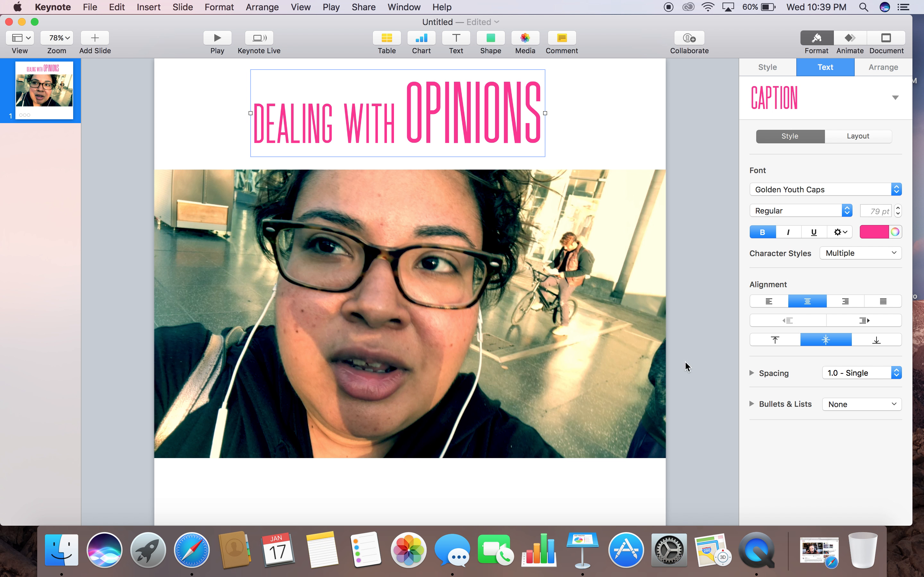
Add the Face_With_Rolling_Eyes emoji image from All My Files to the slide
click(71, 549)
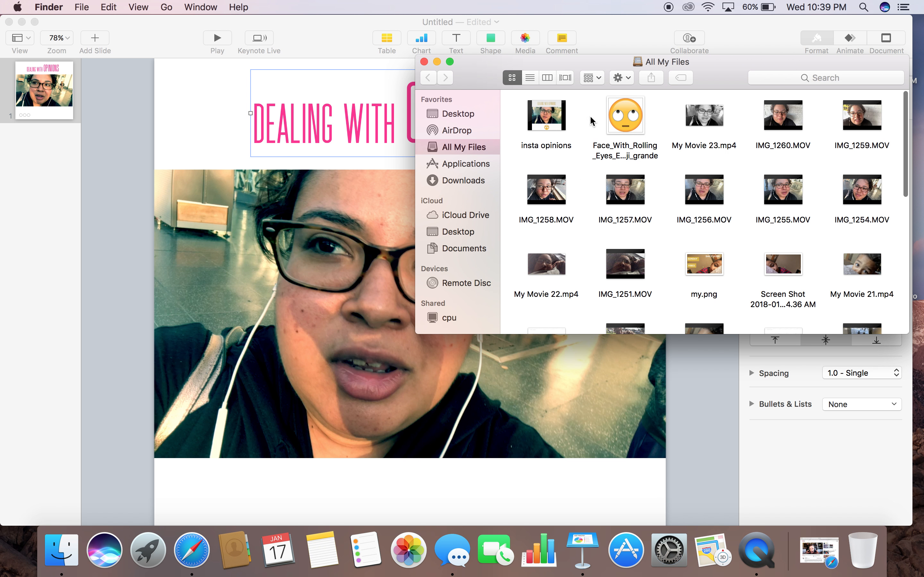
drag(616, 122, 355, 453)
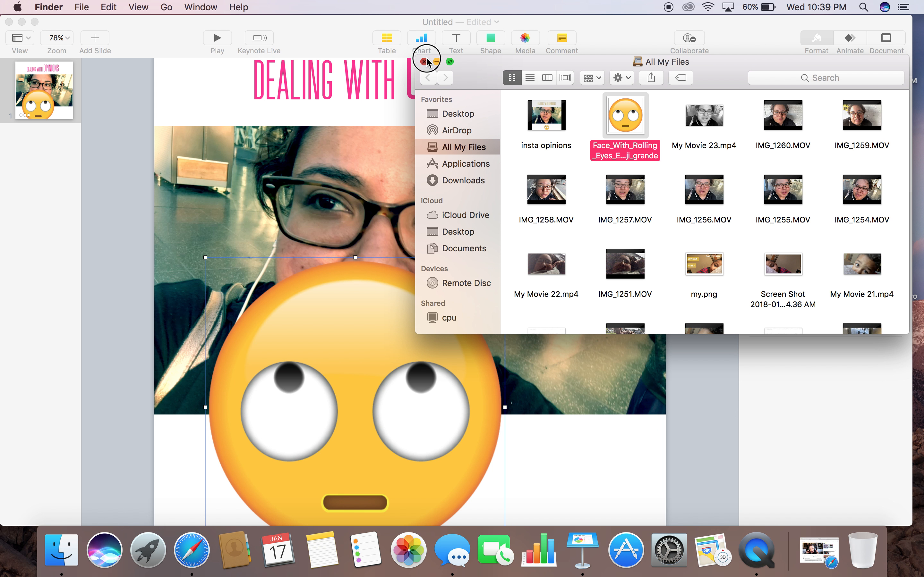
click(424, 62)
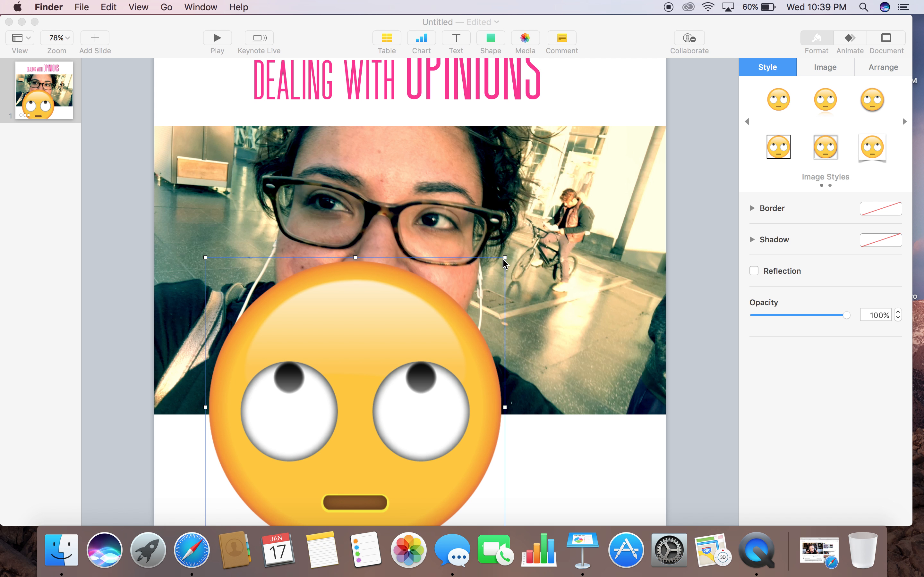
Shrink the emoji to fit the white band below the video and centre it horizontally there
drag(505, 259, 386, 420)
drag(335, 450, 433, 450)
drag(465, 396, 433, 458)
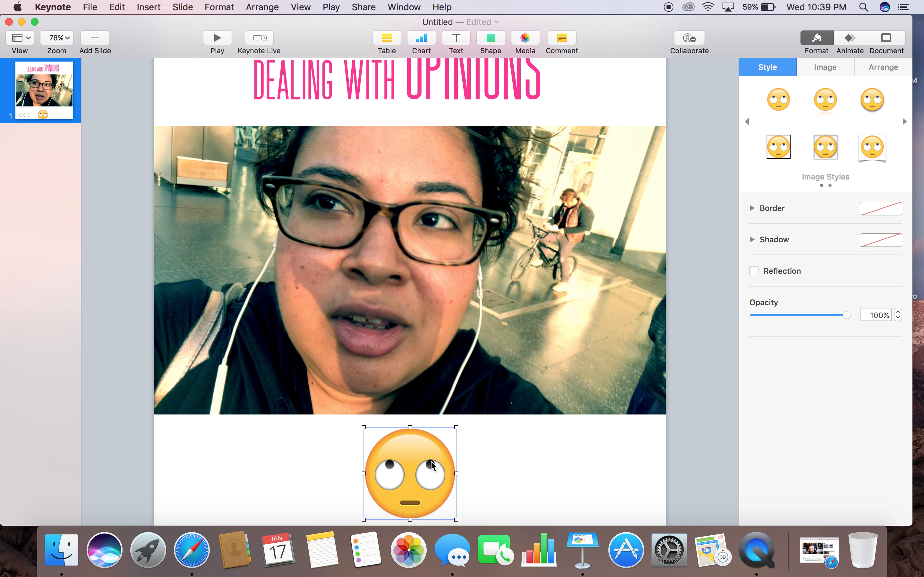
scroll(433, 464, up, 1)
scroll(433, 463, up, 3)
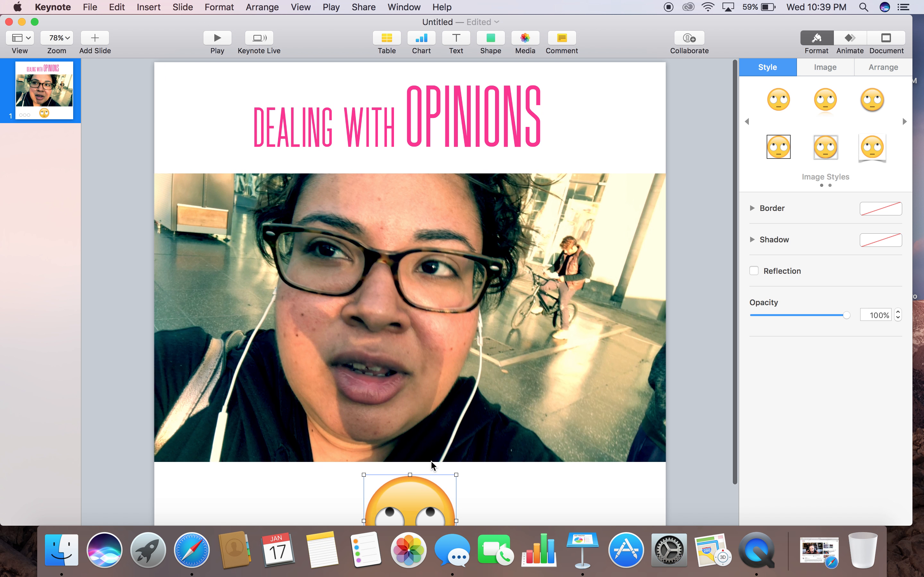
scroll(432, 465, down, 1)
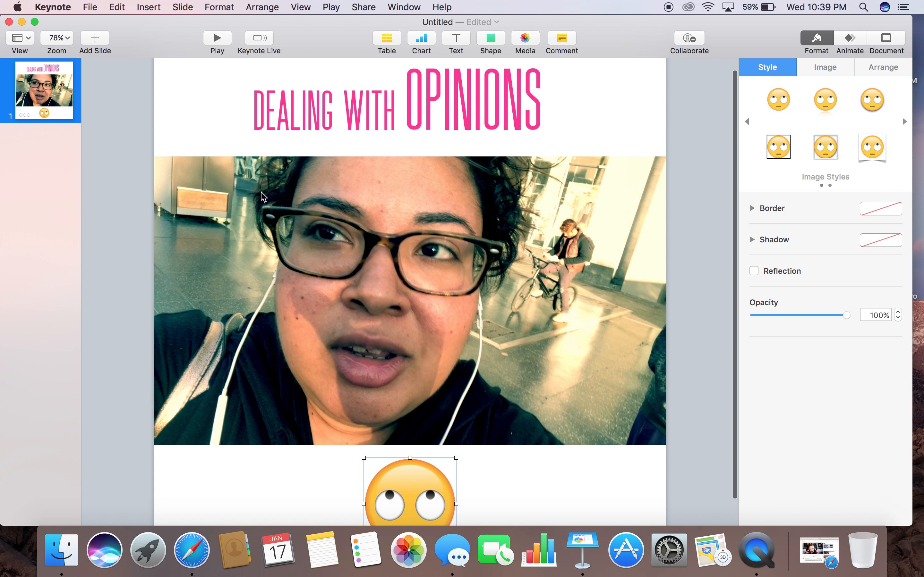
Set up a QuickTime export of the presentation, keeping self-playing playback and the 720p format
click(177, 82)
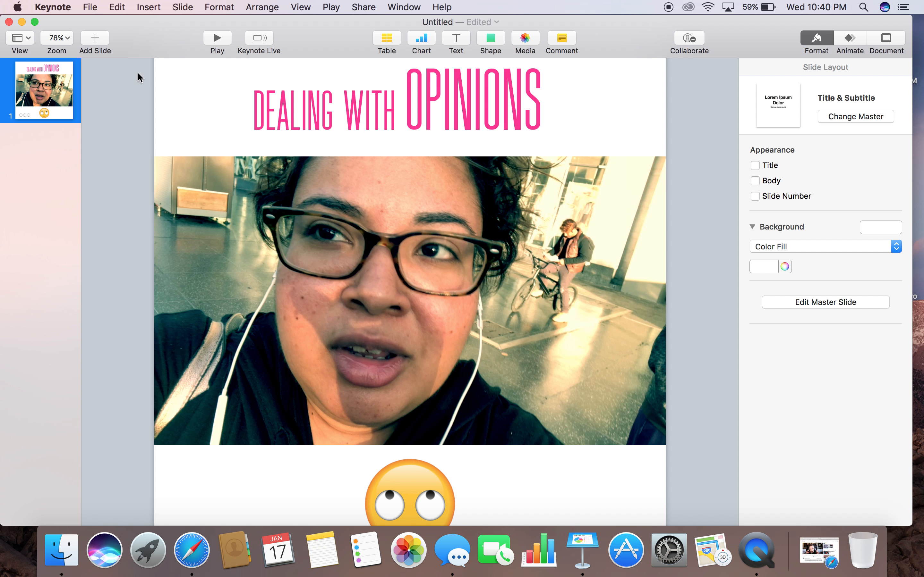
click(102, 8)
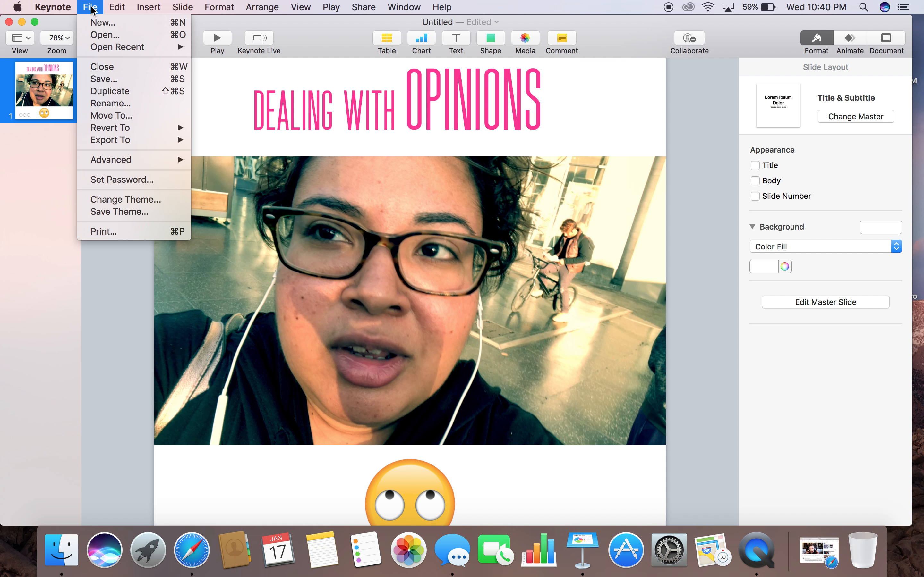
mouse_move(119, 145)
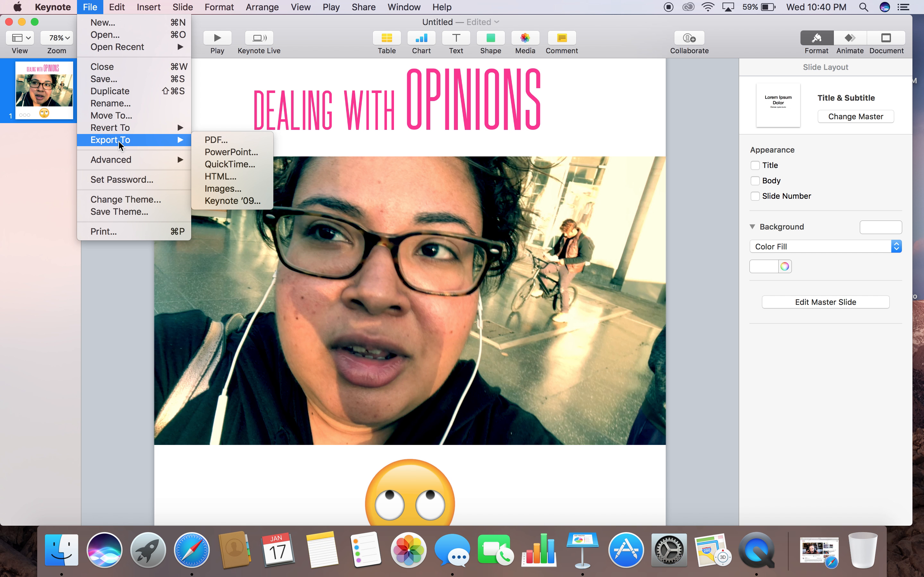
click(231, 165)
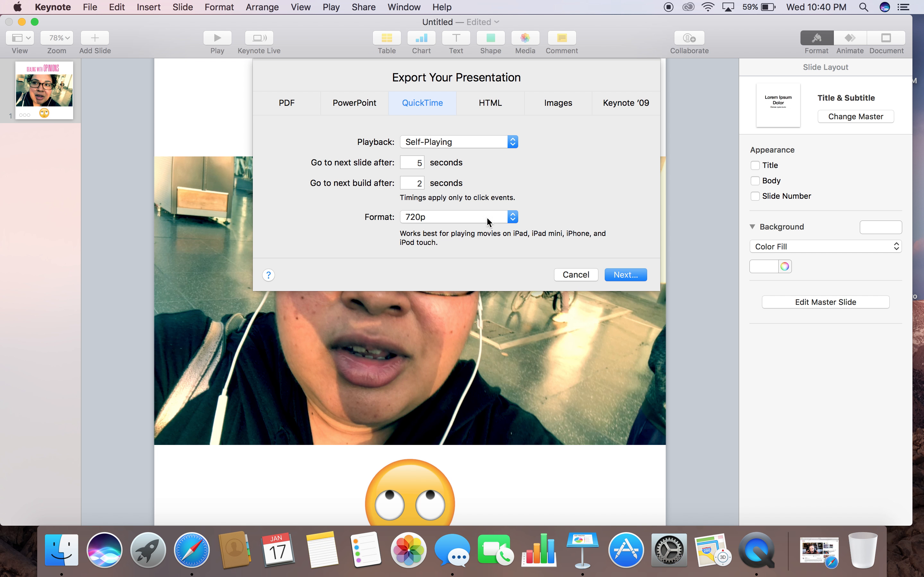
click(514, 218)
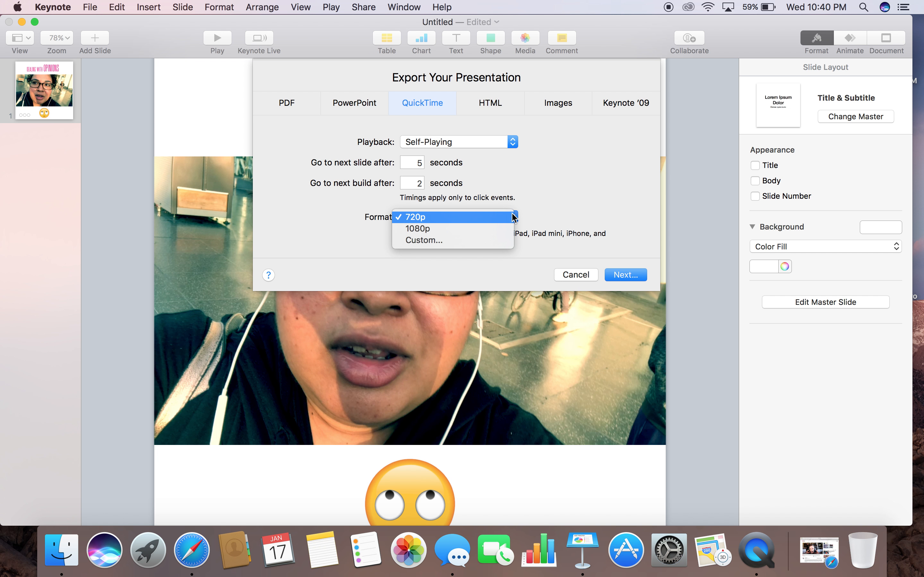
click(513, 217)
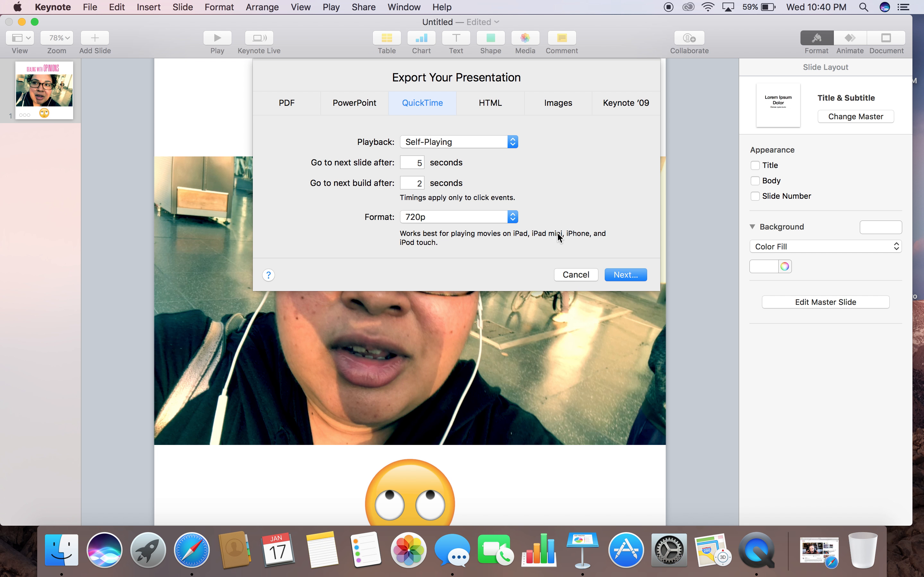
Name the movie file "in" and export it to iCloud Drive
click(628, 275)
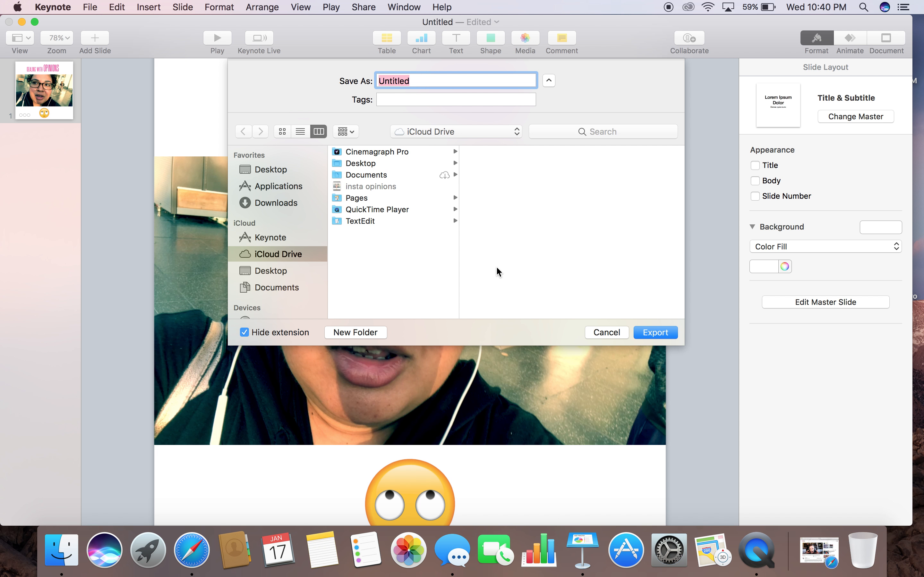
key(BackSpace)
text(in)
click(653, 334)
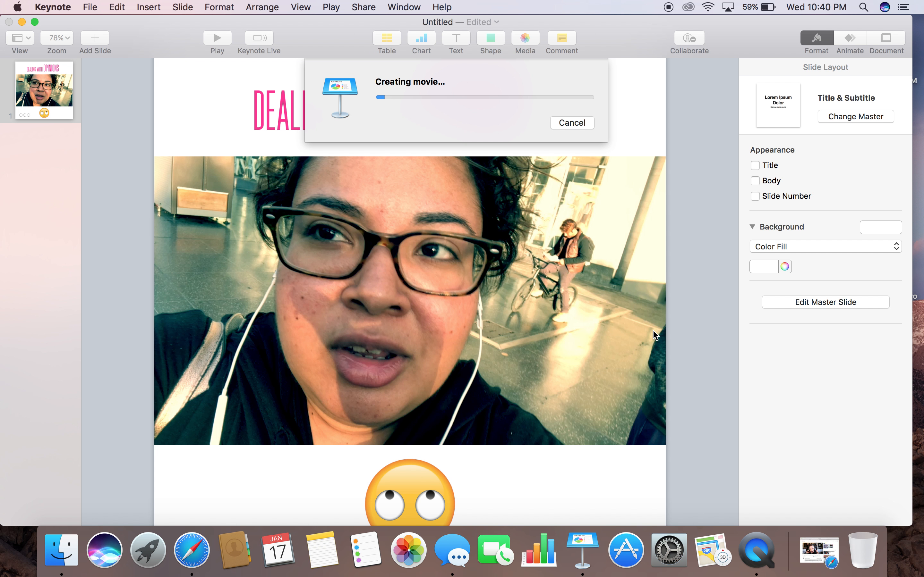